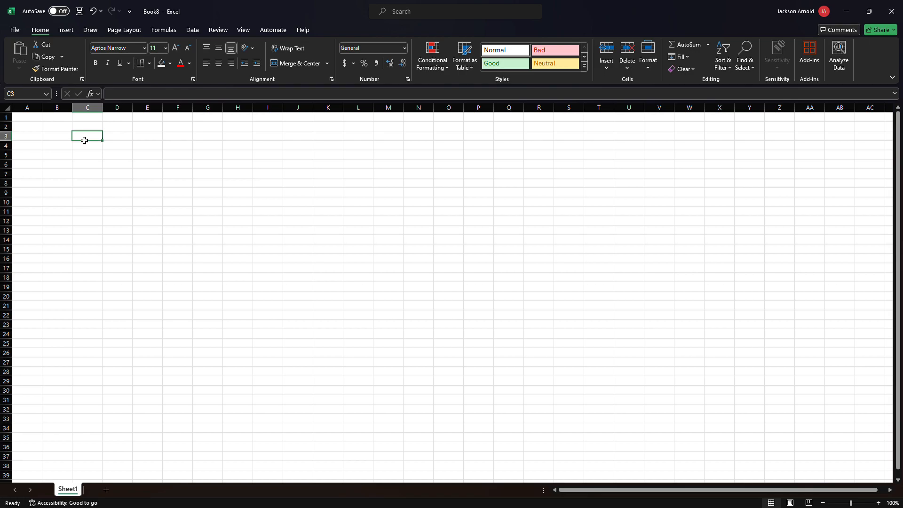
Step: Enter the heading Input in C3 and the label Principal: in C4
{"action": "type", "text": "Input"}
{"action": "key", "text": "Return"}
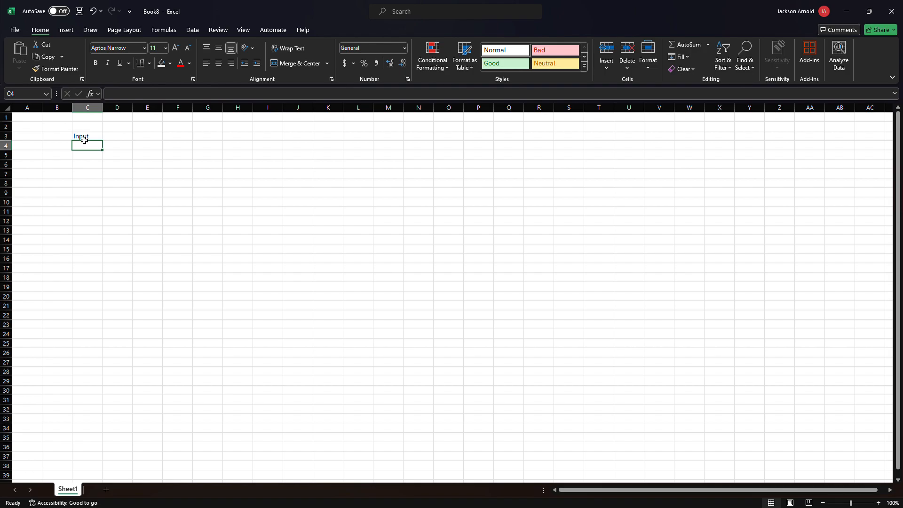
{"action": "type", "text": "pRIN"}
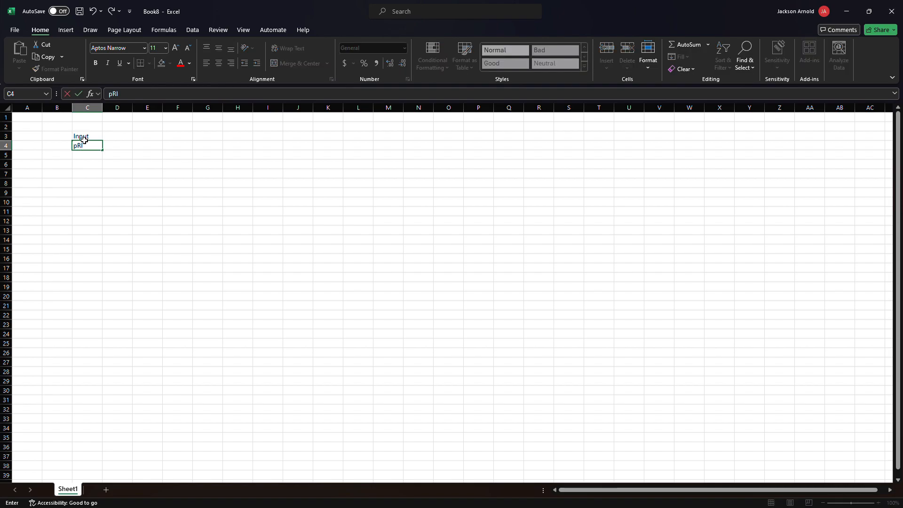
{"action": "key", "text": "BackSpace"}
{"action": "key", "text": "BackSpace"}
{"action": "key", "text": "BackSpace"}
{"action": "key", "text": "BackSpace"}
{"action": "type", "text": "Principal:"}
{"action": "key", "text": "Return"}
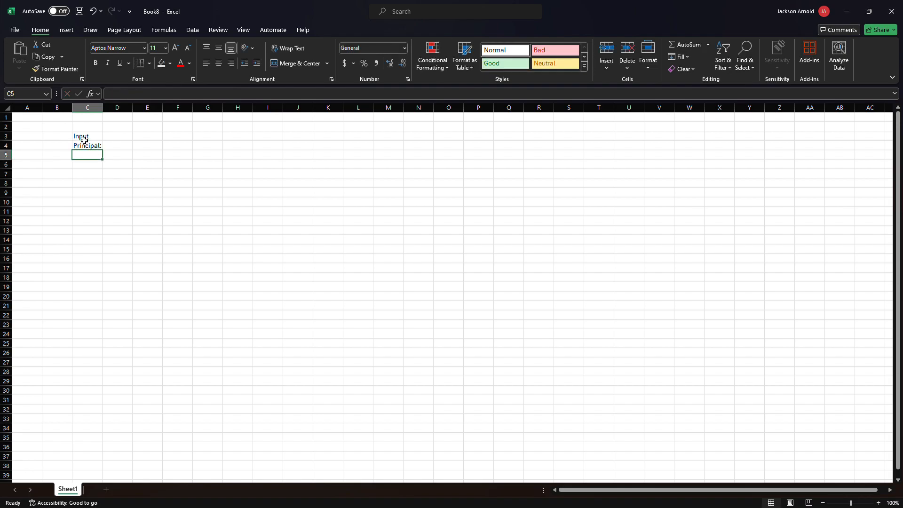
Step: Enter the labels Interest Rate:, Number of Years: and Annual Contribution: in cells C5 to C7
{"action": "type", "text": "Interest Rate:"}
{"action": "key", "text": "Return"}
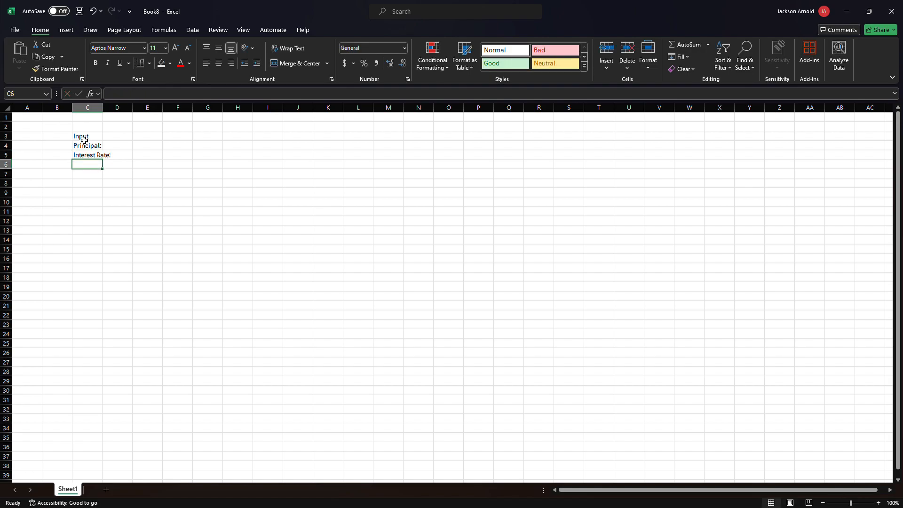
{"action": "type", "text": "Nuj"}
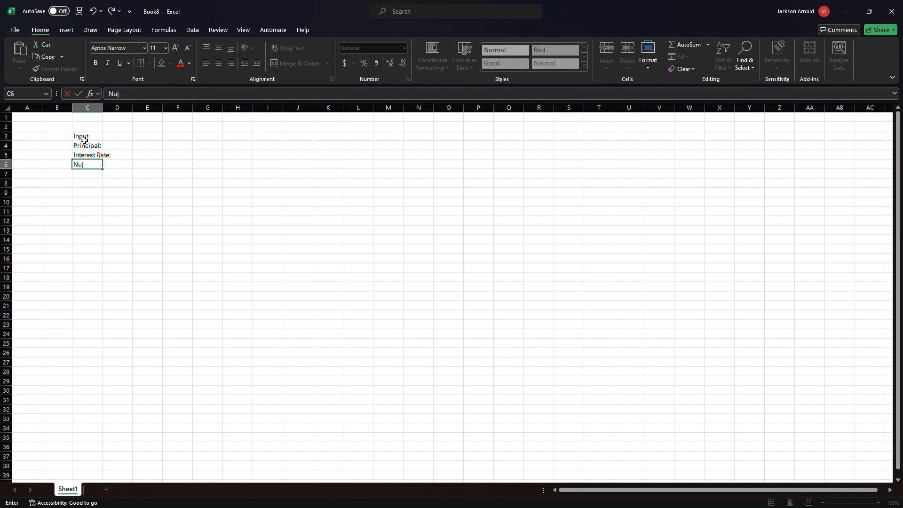
{"action": "type", "text": "mber of Years:"}
{"action": "key", "text": "Return"}
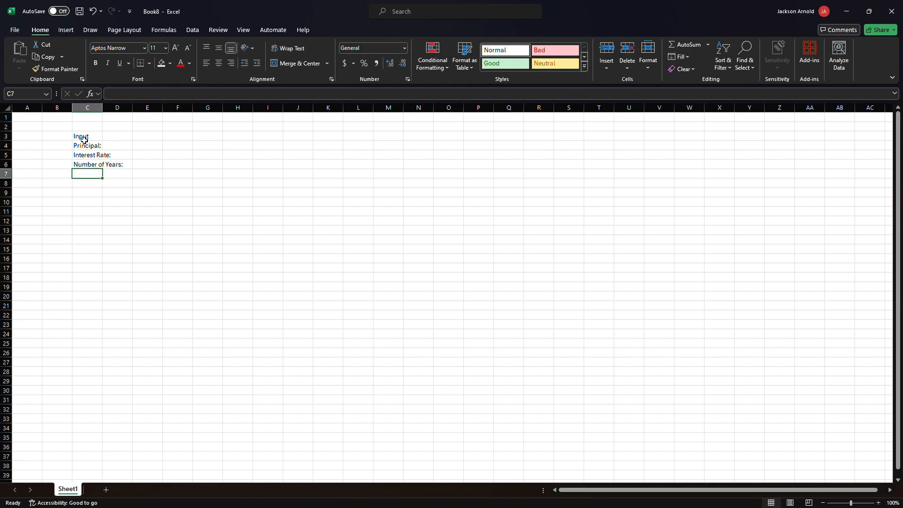
{"action": "type", "text": "Annual Contribution:"}
{"action": "key", "text": "Return"}
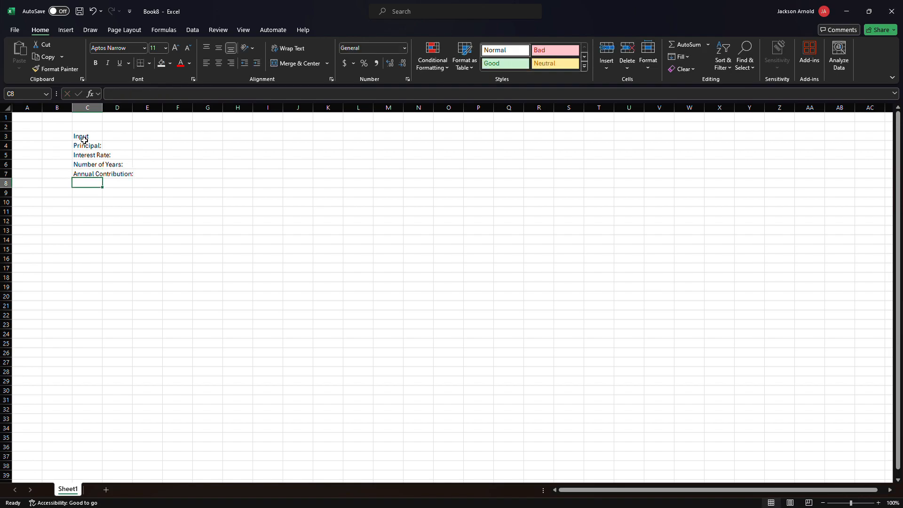
Step: AutoFit the width of column C to its labels
{"action": "key", "text": "ctrl+space"}
{"action": "key", "text": "alt+h"}
{"action": "key", "text": "o"}
{"action": "key", "text": "i"}
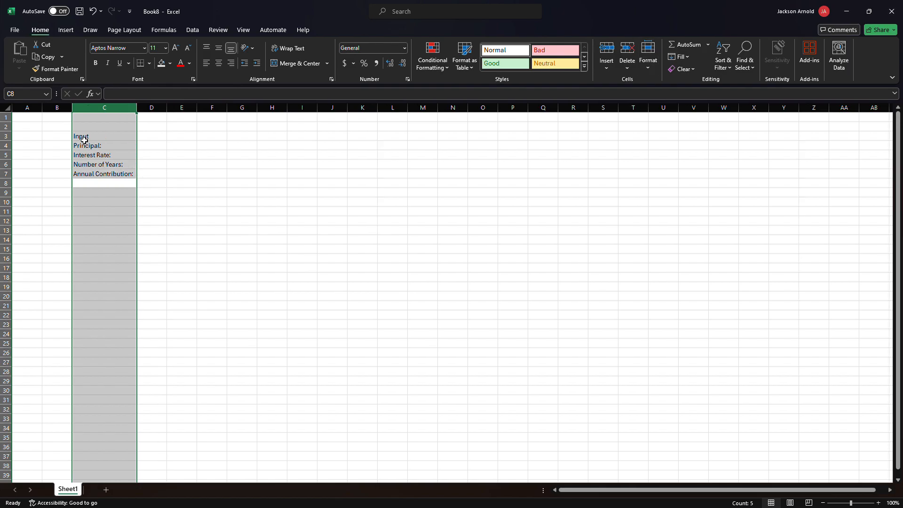
Step: Enter the table headers Year (Beginning) in C9 and Amount in D9
{"action": "key", "text": "Down"}
{"action": "key", "text": "Down"}
{"action": "key", "text": "Down"}
{"action": "key", "text": "Up"}
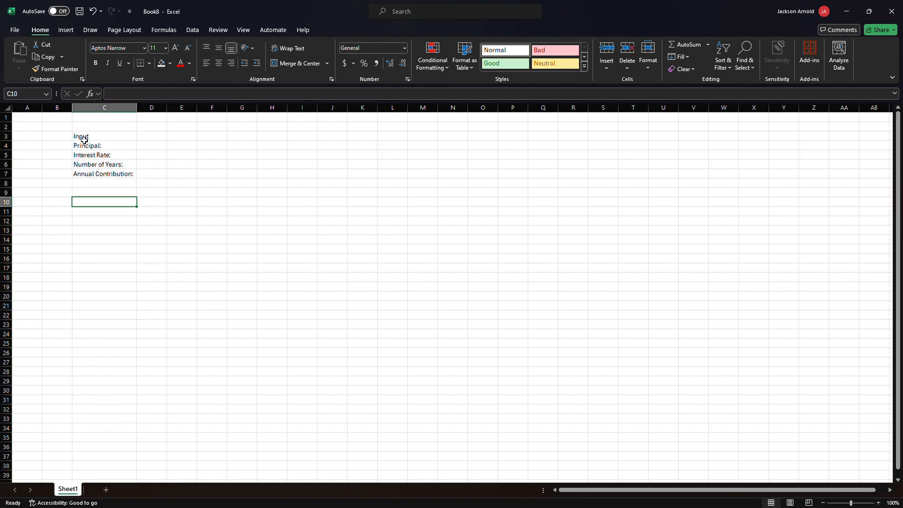
{"action": "key", "text": "Up"}
{"action": "type", "text": "Year"}
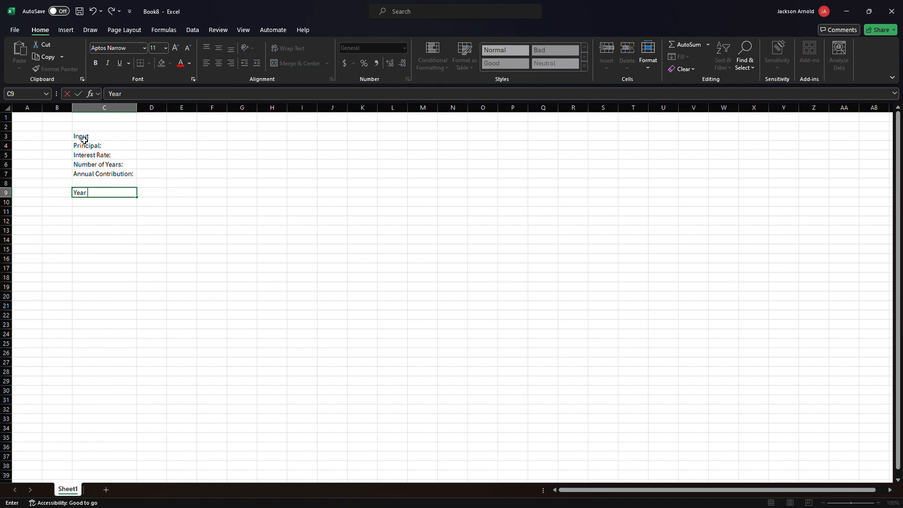
{"action": "type", "text": " (Beginning)"}
{"action": "key", "text": "Tab"}
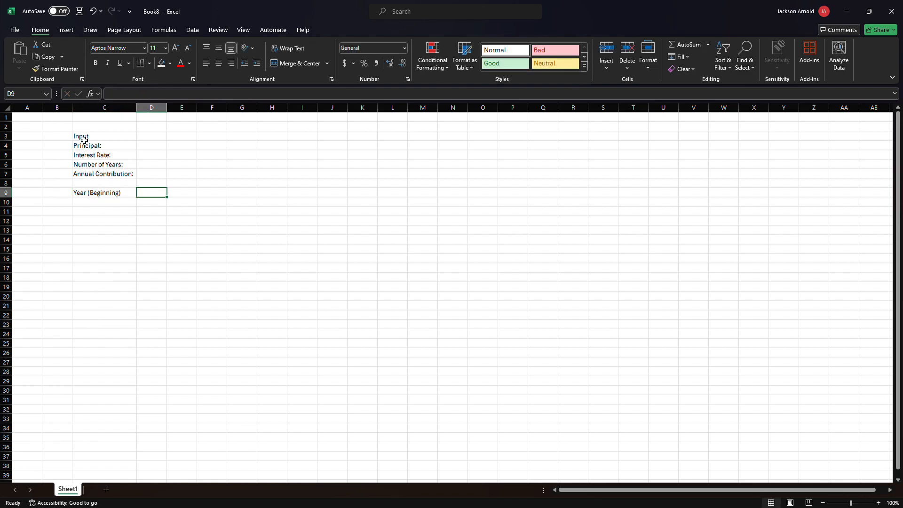
{"action": "type", "text": "Amount"}
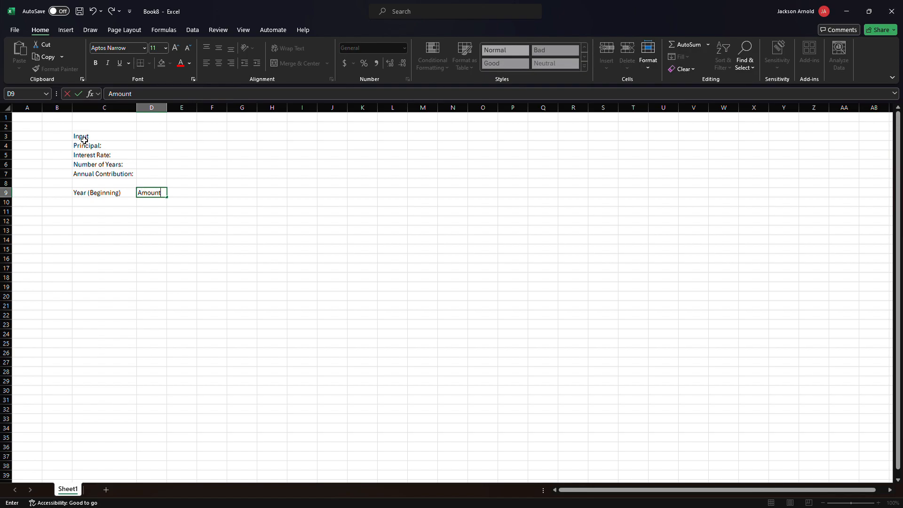
{"action": "key", "text": "Return"}
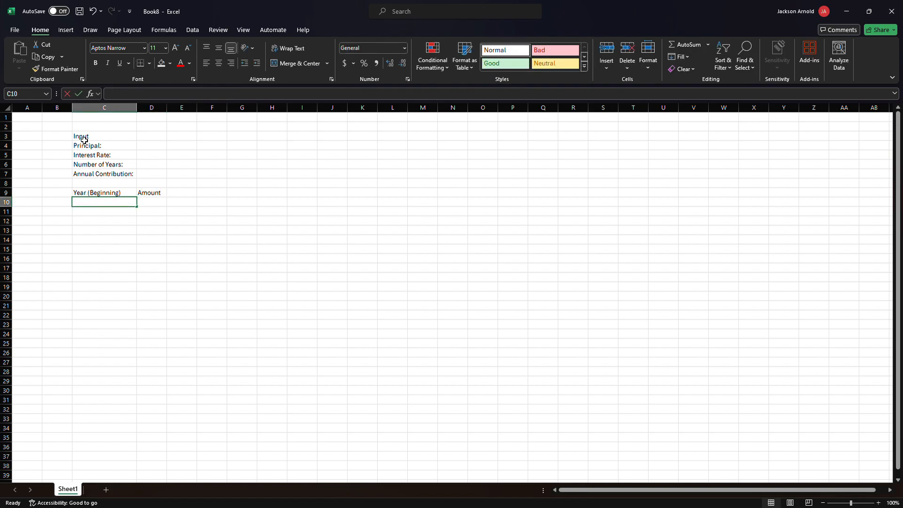
Step: Fill the year column with the series 0 to 20 in C10:C30, starting from 0, 1, 2 and 3
{"action": "type", "text": "0"}
{"action": "key", "text": "Return"}
{"action": "type", "text": "1"}
{"action": "key", "text": "Return"}
{"action": "type", "text": "2"}
{"action": "key", "text": "Return"}
{"action": "type", "text": "3"}
{"action": "key", "text": "Return"}
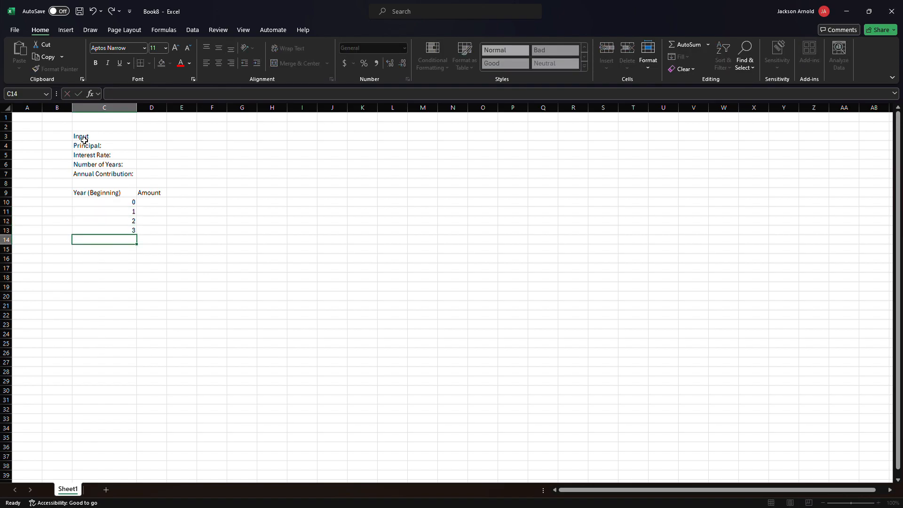
{"action": "left_click_drag", "start_coordinate": [121, 202], "coordinate": [123, 395]}
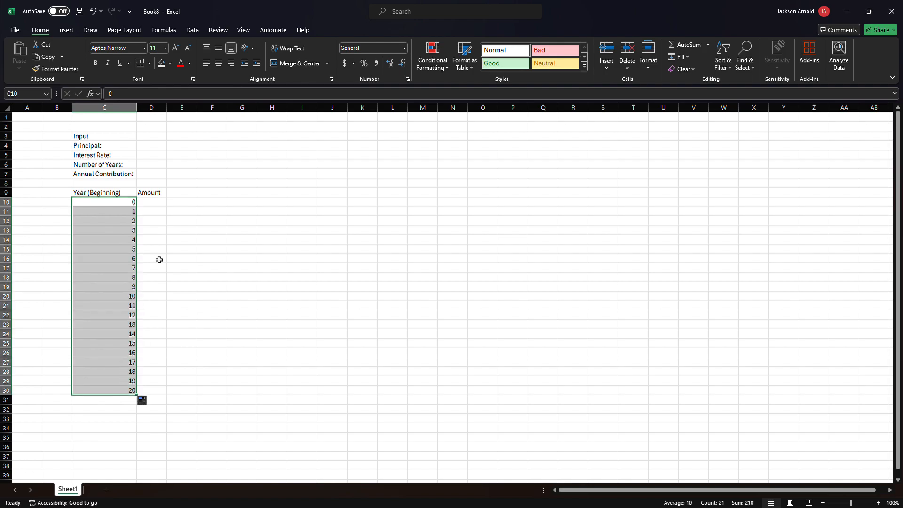
Step: Enter a principal of 7000 in D4 and format it as Currency
{"action": "left_click_drag", "start_coordinate": [151, 147], "coordinate": [151, 149]}
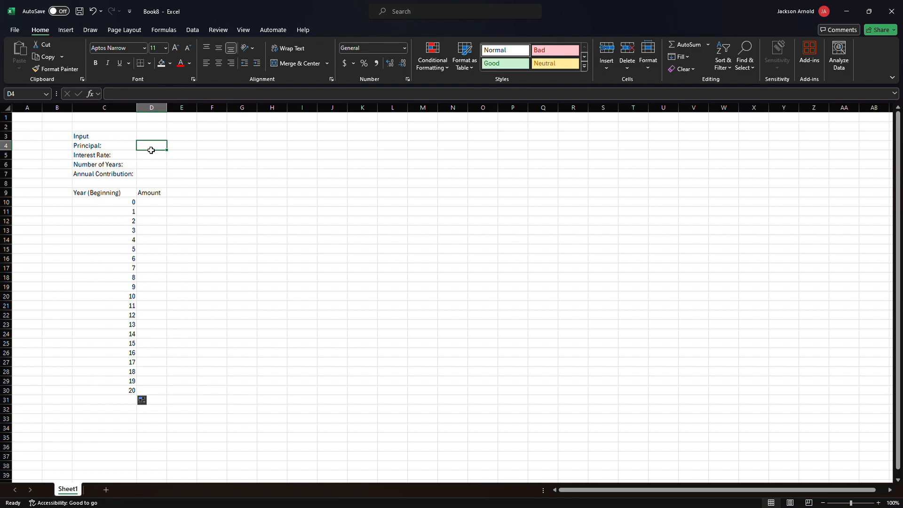
{"action": "type", "text": "7000"}
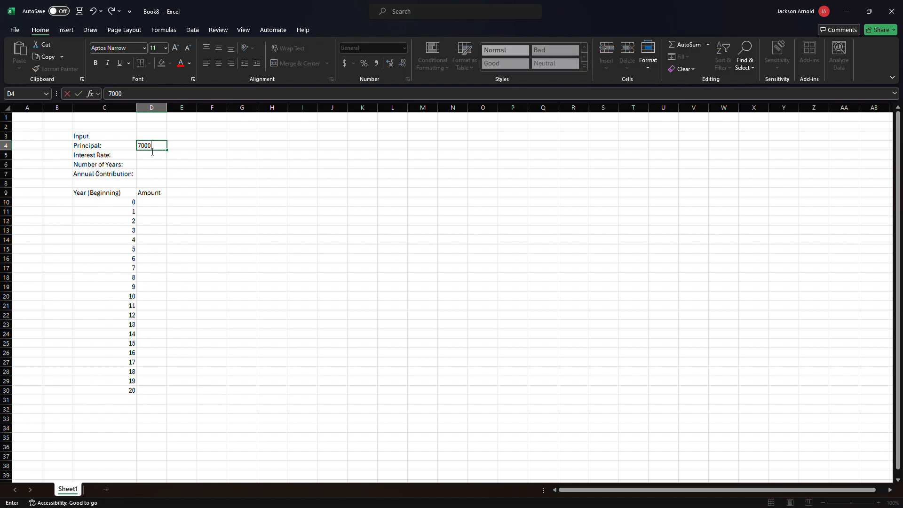
{"action": "key", "text": "Return"}
{"action": "left_click", "coordinate": [151, 150]}
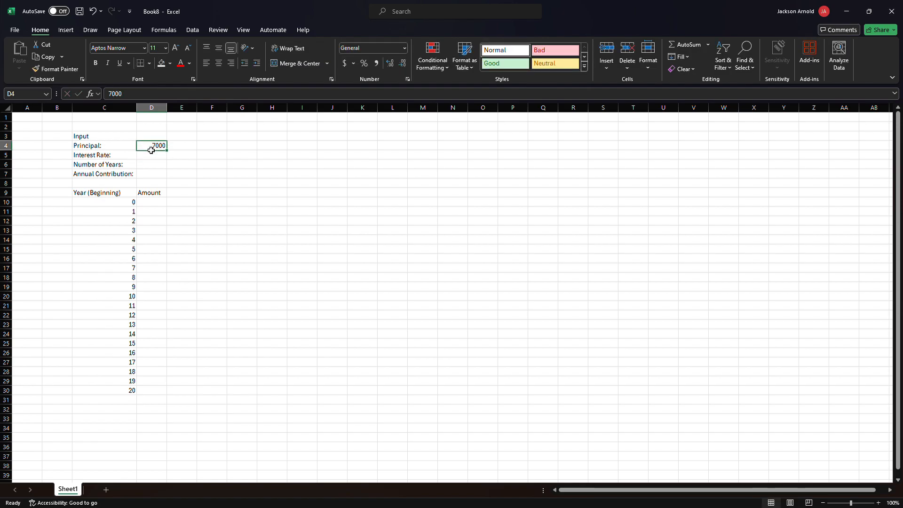
{"action": "key", "text": "alt"}
{"action": "key", "text": "h"}
{"action": "key", "text": "n"}
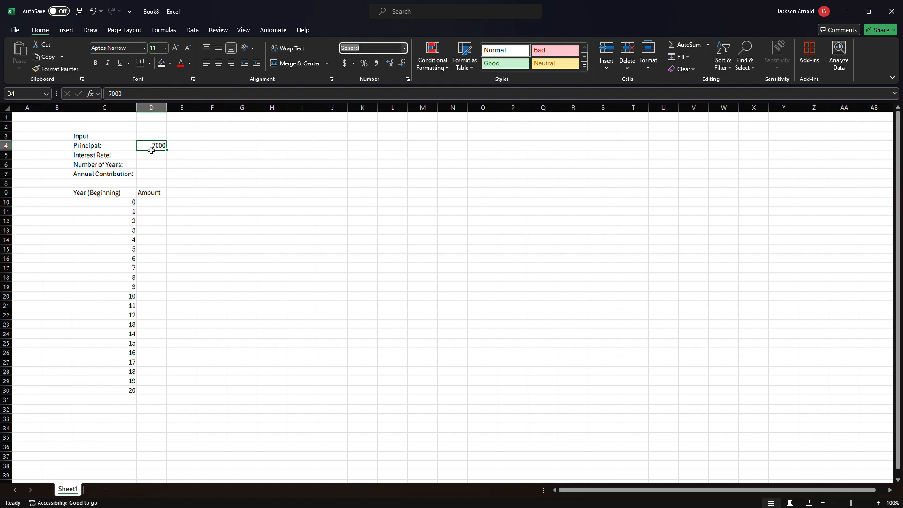
{"action": "type", "text": "Currency"}
{"action": "key", "text": "Return"}
{"action": "key", "text": "Return"}
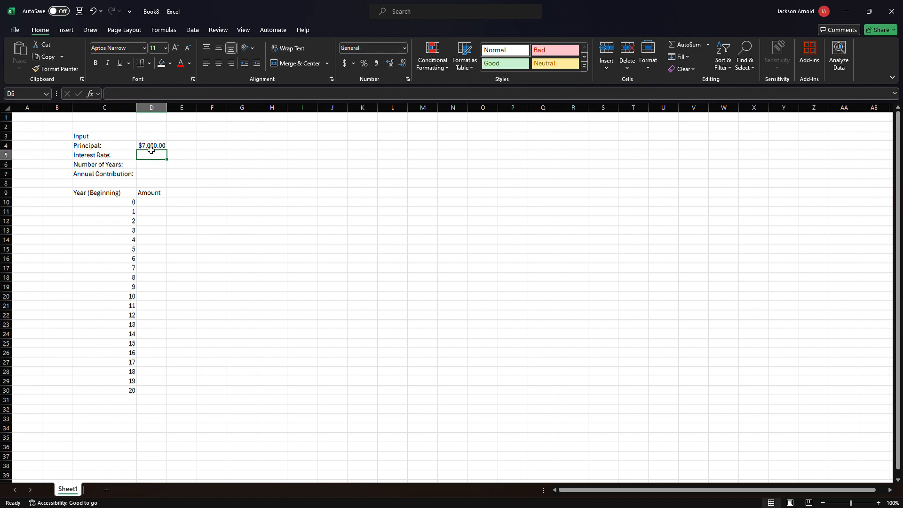
Step: Set the interest rate to 7% in D5 and the number of years to 20 in D6
{"action": "type", "text": "7%"}
{"action": "key", "text": "Return"}
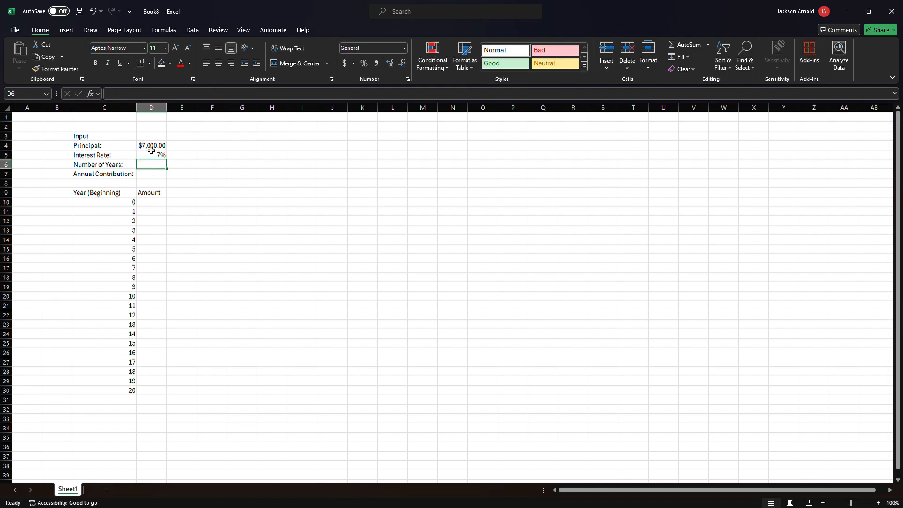
{"action": "type", "text": "20"}
{"action": "key", "text": "Return"}
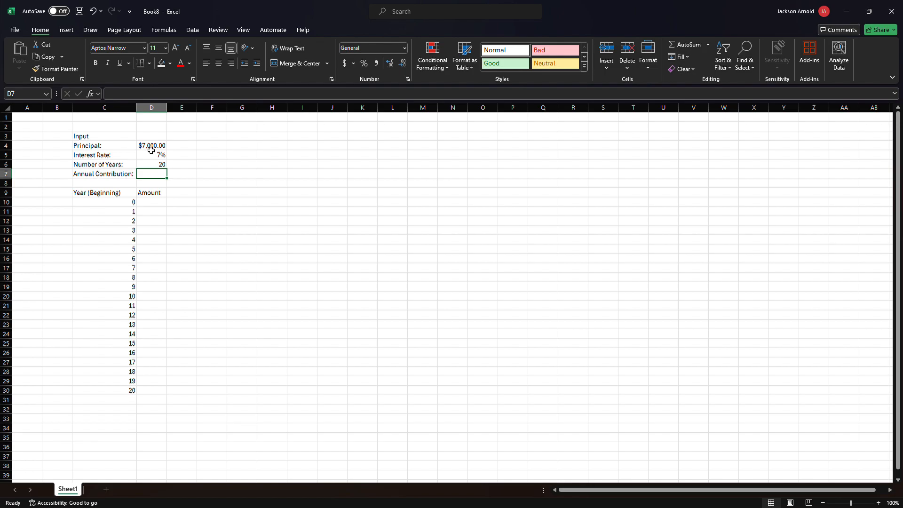
Step: Enter an annual contribution of 3500 in D7 and apply the Accounting number format
{"action": "type", "text": "3500"}
{"action": "key", "text": "ctrl+Return"}
{"action": "key", "text": "alt"}
{"action": "key", "text": "h"}
{"action": "key", "text": "n"}
{"action": "key", "text": "Down"}
{"action": "key", "text": "Down"}
{"action": "key", "text": "Down"}
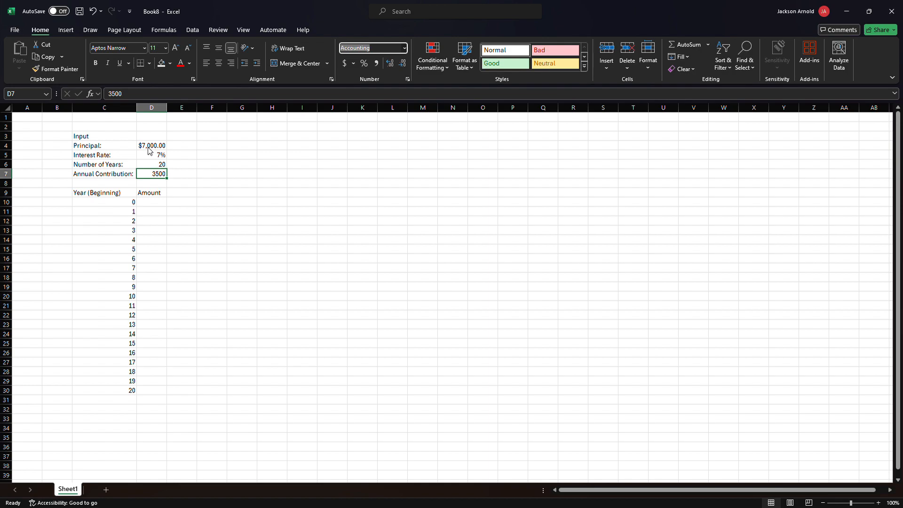
{"action": "key", "text": "Return"}
Step: Link the year 0 amount in D10 to the principal in D4
{"action": "key", "text": "Up"}
{"action": "key", "text": "Down"}
{"action": "key", "text": "Down"}
{"action": "key", "text": "Down"}
{"action": "key", "text": "Down"}
{"action": "type", "text": "="}
{"action": "key", "text": "Up"}
{"action": "key", "text": "Up"}
{"action": "key", "text": "Up"}
{"action": "key", "text": "Up"}
{"action": "key", "text": "Up"}
{"action": "key", "text": "Up"}
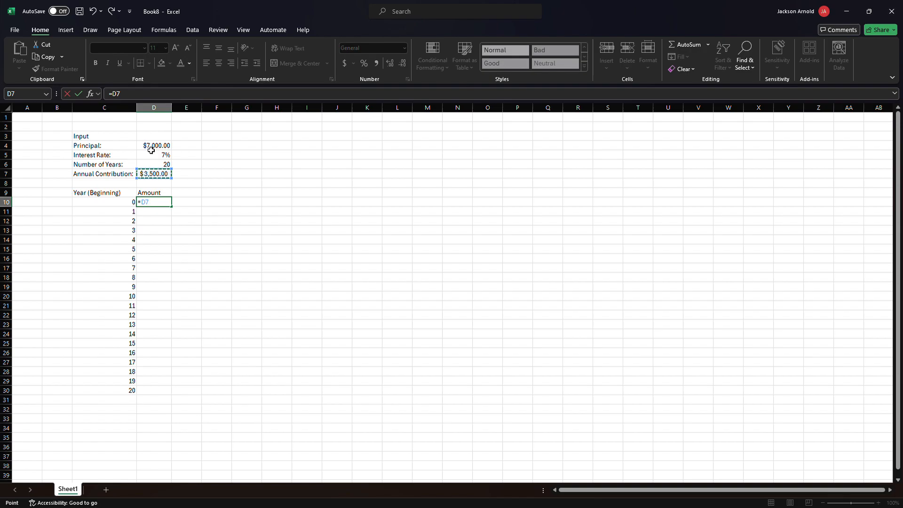
{"action": "key", "text": "Return"}
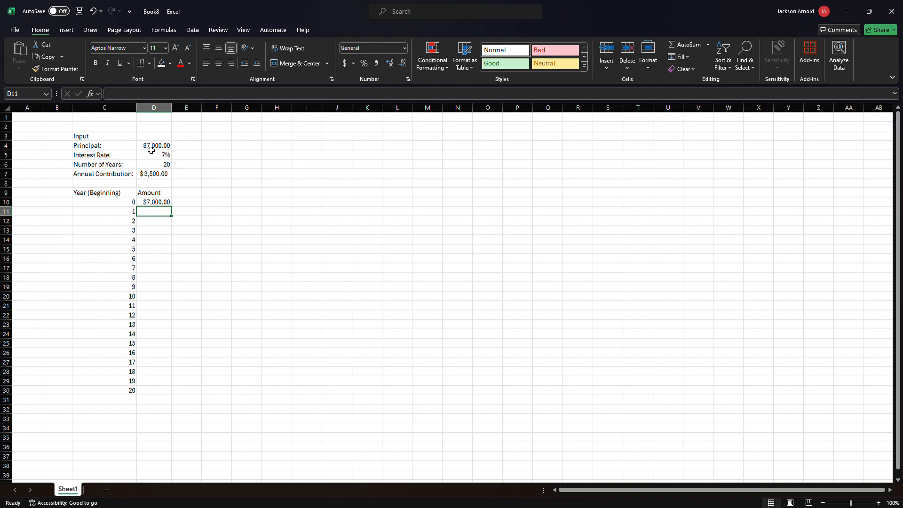
Step: Enter the year 1 amount formula =((D10)*(1+$D$5))+$D$7 in D11
{"action": "type", "text": "=(("}
{"action": "key", "text": "Up"}
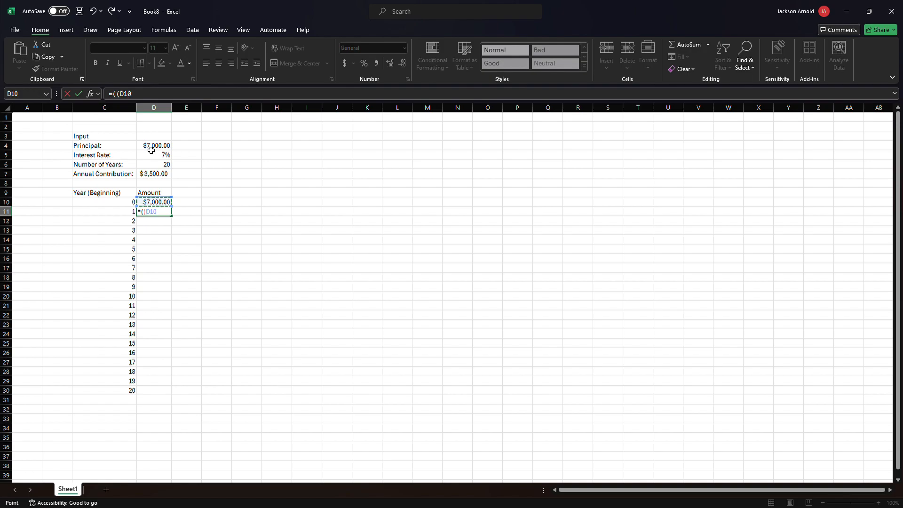
{"action": "type", "text": ")"}
{"action": "type", "text": "*(1+"}
{"action": "key", "text": "Up"}
{"action": "key", "text": "Up"}
{"action": "key", "text": "Up"}
{"action": "key", "text": "Up"}
{"action": "key", "text": "Up"}
{"action": "key", "text": "Up"}
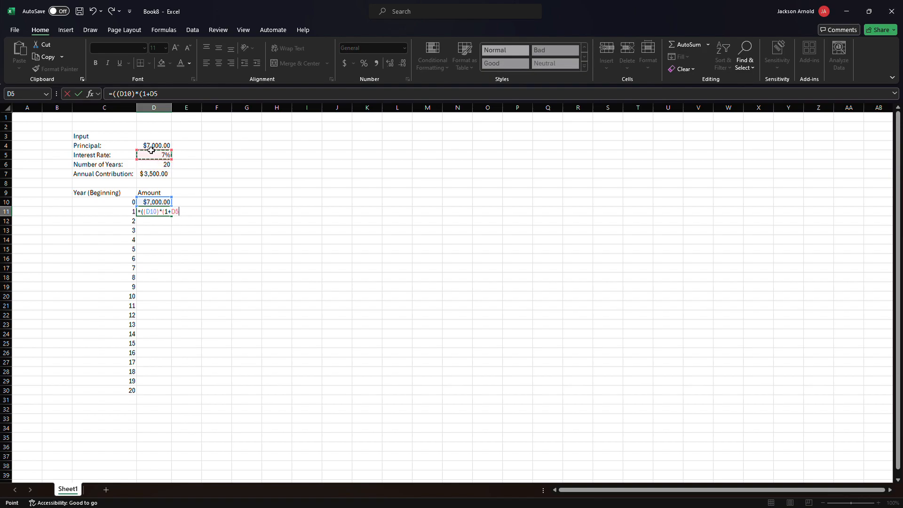
{"action": "key", "text": "F4"}
{"action": "type", "text": "))"}
{"action": "type", "text": "+"}
{"action": "key", "text": "Up"}
{"action": "key", "text": "Up"}
{"action": "key", "text": "Up"}
{"action": "key", "text": "Up"}
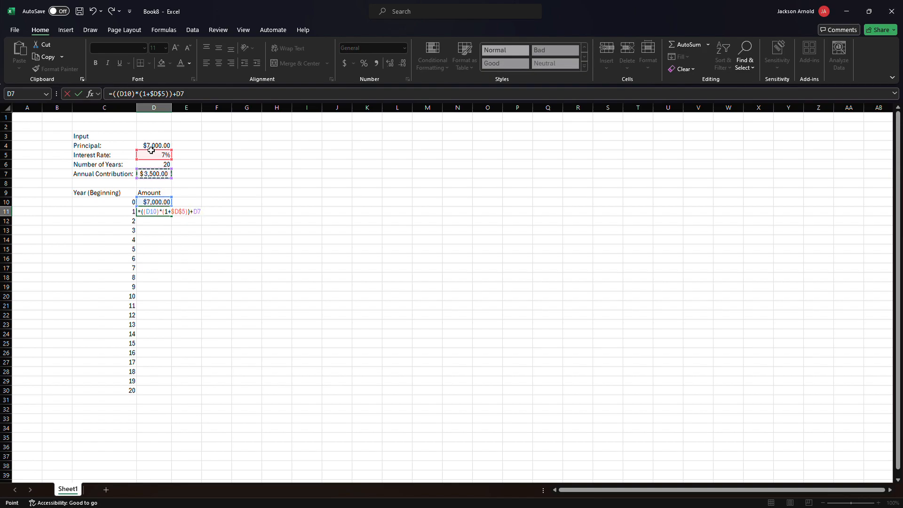
{"action": "key", "text": "F4"}
{"action": "key", "text": "Return"}
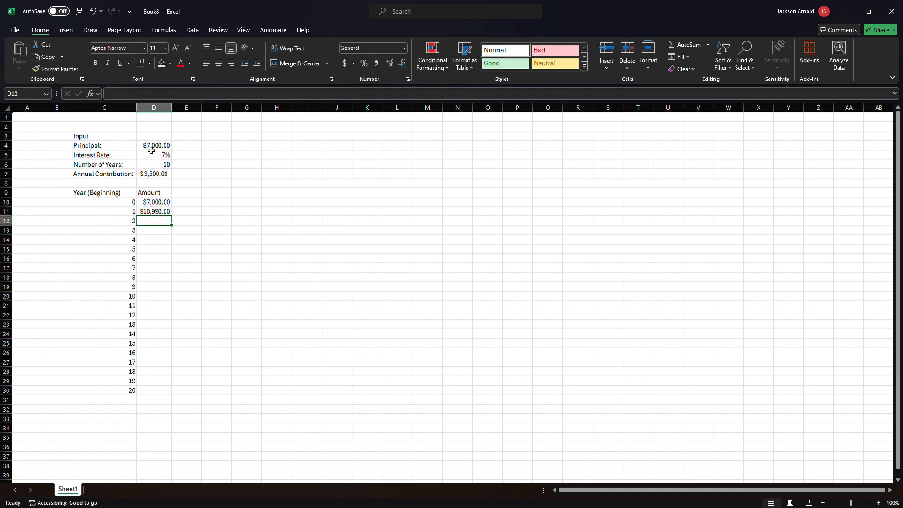
Step: Fill the D11 formula down through year 20 in D30 and AutoFit column D
{"action": "left_click", "coordinate": [166, 214]}
{"action": "left_click_drag", "start_coordinate": [175, 219], "coordinate": [160, 395]}
{"action": "double_click", "coordinate": [174, 107]}
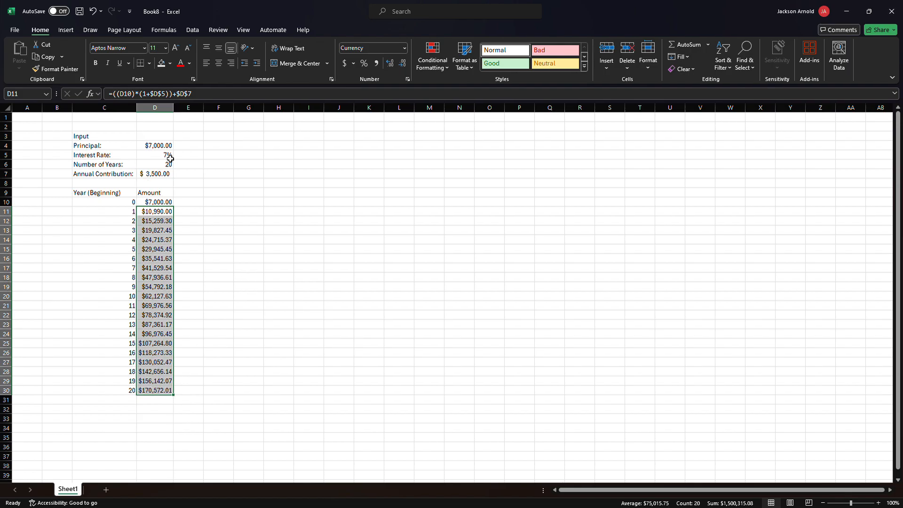
Step: Enter the formula =-FV(D5,D6,D7,D4) in D32 to calculate the ending balance
{"action": "left_click", "coordinate": [151, 413]}
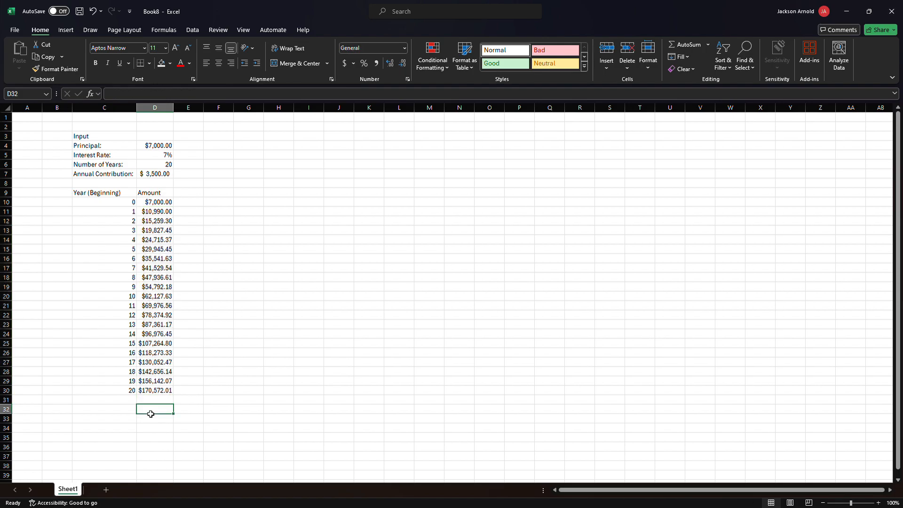
{"action": "type", "text": "="}
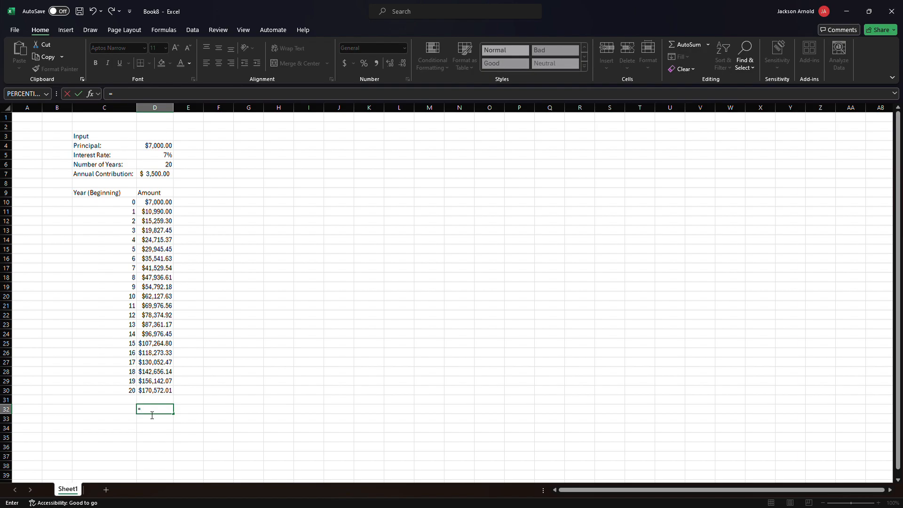
{"action": "type", "text": "fv("}
{"action": "left_click", "coordinate": [161, 159]}
{"action": "type", "text": ","}
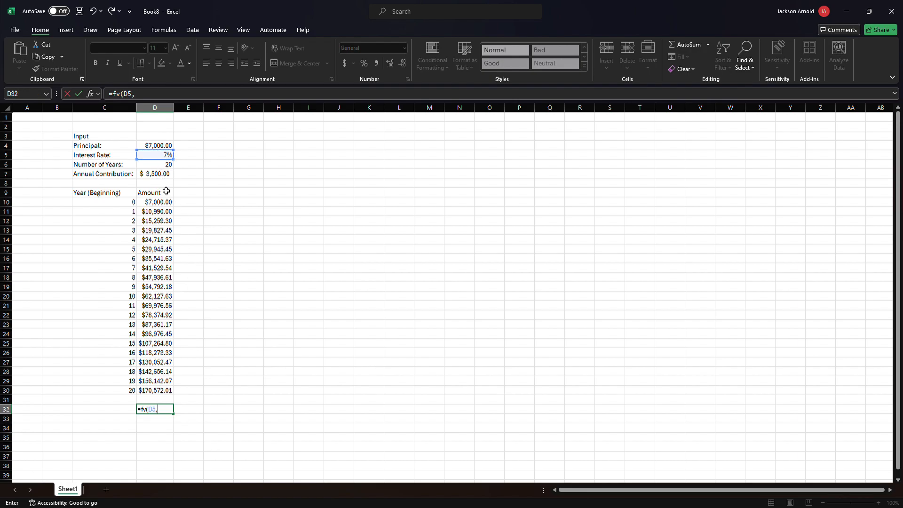
{"action": "left_click", "coordinate": [160, 168]}
{"action": "type", "text": ","}
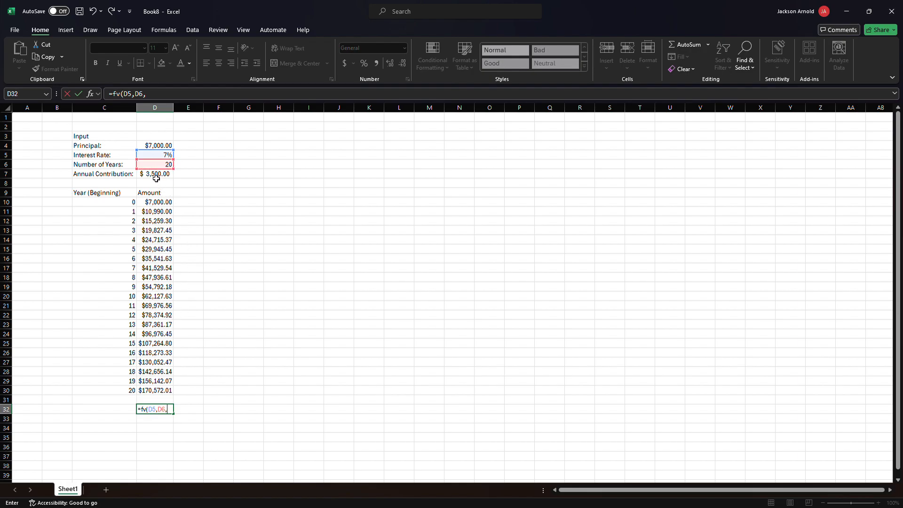
{"action": "left_click", "coordinate": [156, 178]}
{"action": "type", "text": ","}
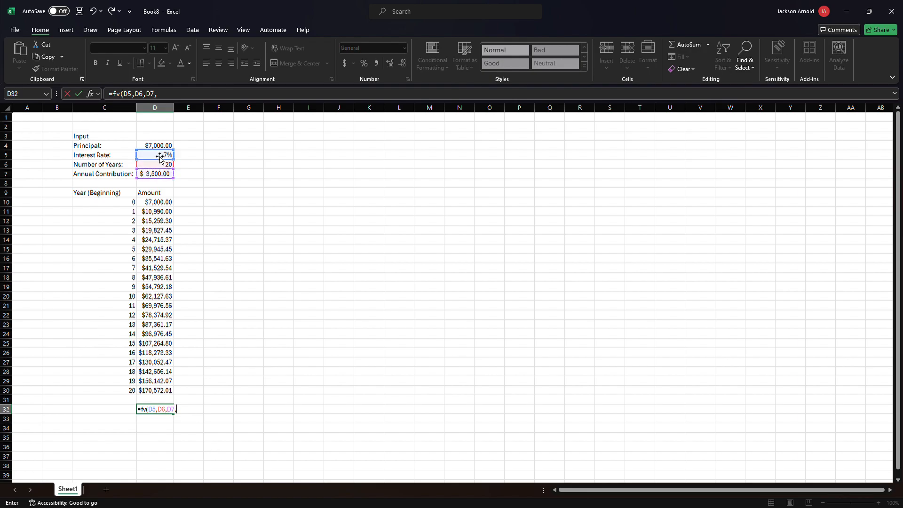
{"action": "left_click", "coordinate": [156, 149]}
{"action": "type", "text": ")"}
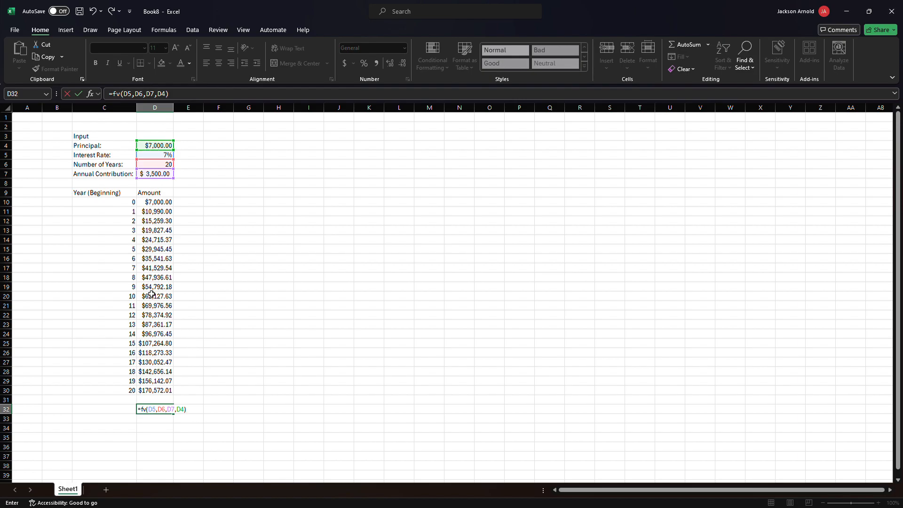
{"action": "left_click", "coordinate": [143, 410]}
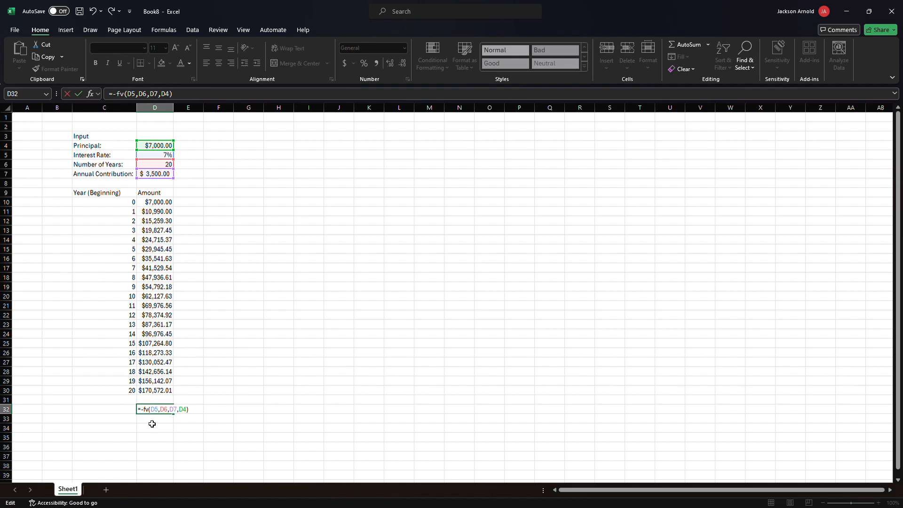
{"action": "key", "text": "Return"}
Step: Clear the FV formula from D32
{"action": "key", "text": "Up"}
{"action": "key", "text": "Up"}
{"action": "key", "text": "Up"}
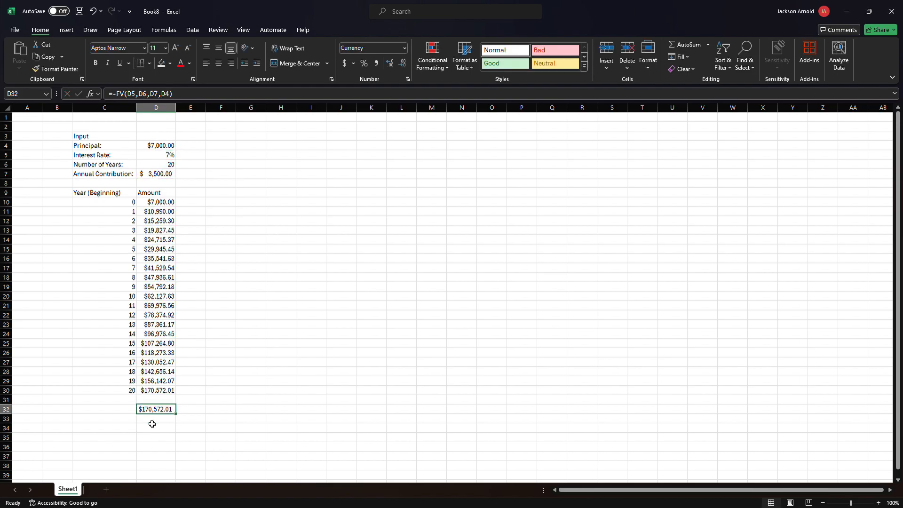
{"action": "key", "text": "Down"}
{"action": "key", "text": "Down"}
{"action": "key", "text": "BackSpace"}
{"action": "key", "text": "Up"}
{"action": "key", "text": "Up"}
{"action": "key", "text": "Up"}
{"action": "key", "text": "Up"}
{"action": "key", "text": "Up"}
{"action": "key", "text": "Up"}
{"action": "key", "text": "Up"}
{"action": "key", "text": "Up"}
{"action": "key", "text": "Up"}
{"action": "key", "text": "Up"}
{"action": "key", "text": "Up"}
{"action": "key", "text": "Up"}
{"action": "key", "text": "Up"}
{"action": "key", "text": "Up"}
{"action": "key", "text": "Up"}
{"action": "key", "text": "Up"}
{"action": "key", "text": "Up"}
{"action": "key", "text": "Up"}
{"action": "key", "text": "Up"}
{"action": "key", "text": "Up"}
{"action": "key", "text": "Up"}
{"action": "key", "text": "Up"}
{"action": "key", "text": "Down"}
{"action": "key", "text": "Down"}
{"action": "key", "text": "Down"}
{"action": "key", "text": "Down"}
{"action": "key", "text": "Down"}
{"action": "key", "text": "Down"}
{"action": "key", "text": "Down"}
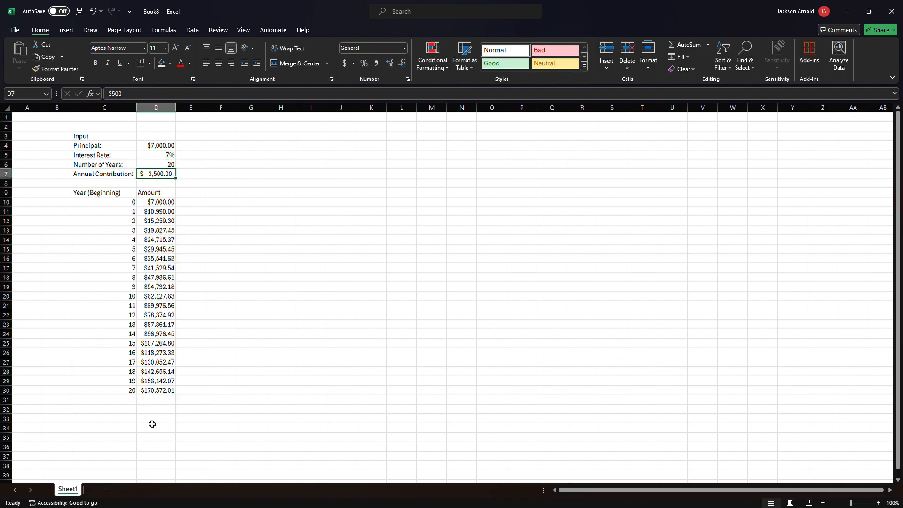
Step: Plot C10:D30 as a scatter chart with lines and markers beside the table and apply the seventh chart style
{"action": "key", "text": "Left"}
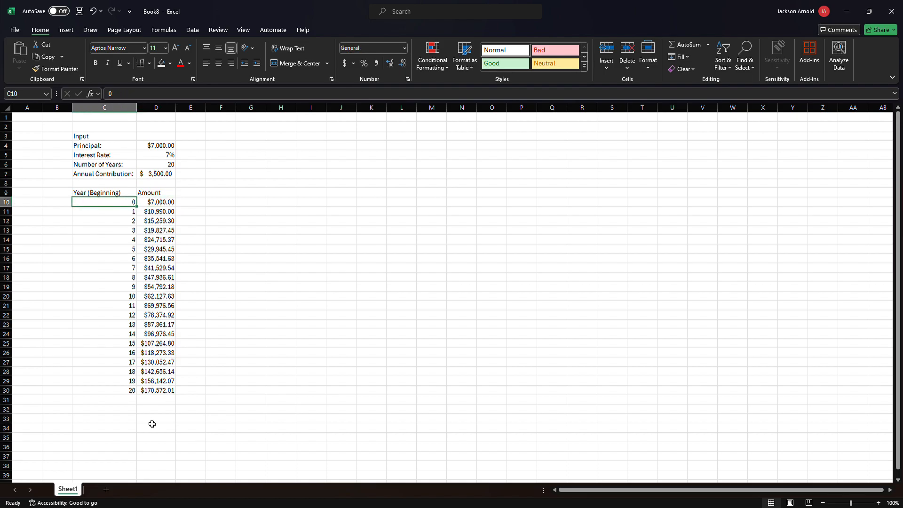
{"action": "key", "text": "ctrl+shift+Down"}
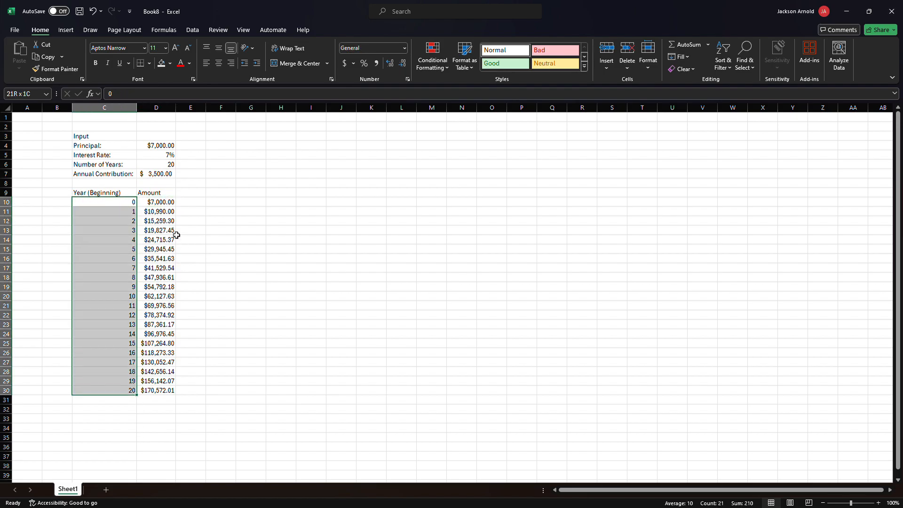
{"action": "left_click_drag", "start_coordinate": [162, 202], "coordinate": [161, 391]}
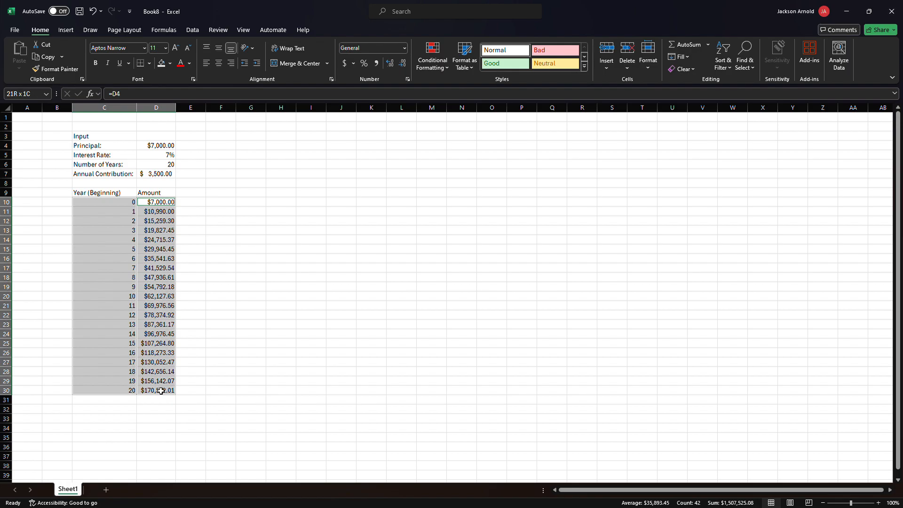
{"action": "left_click", "coordinate": [66, 30]}
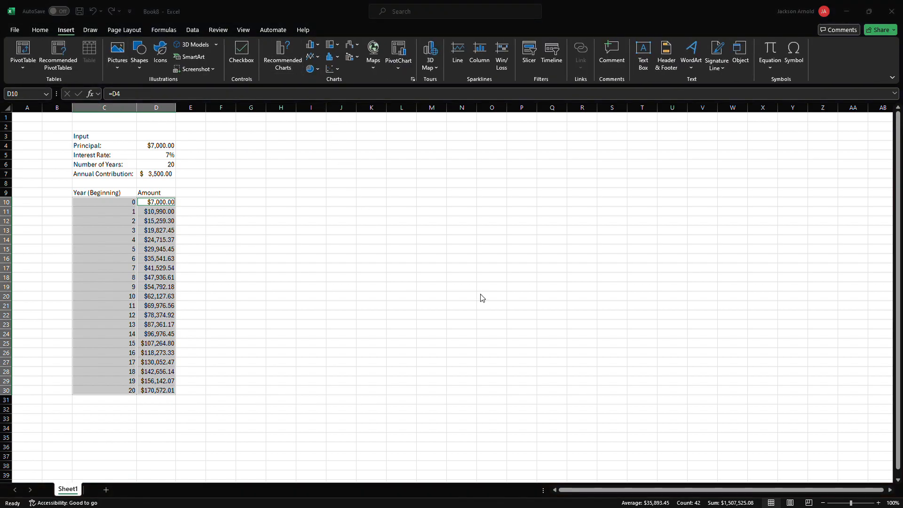
{"action": "left_click", "coordinate": [542, 382]}
{"action": "left_click_drag", "start_coordinate": [343, 235], "coordinate": [302, 168]}
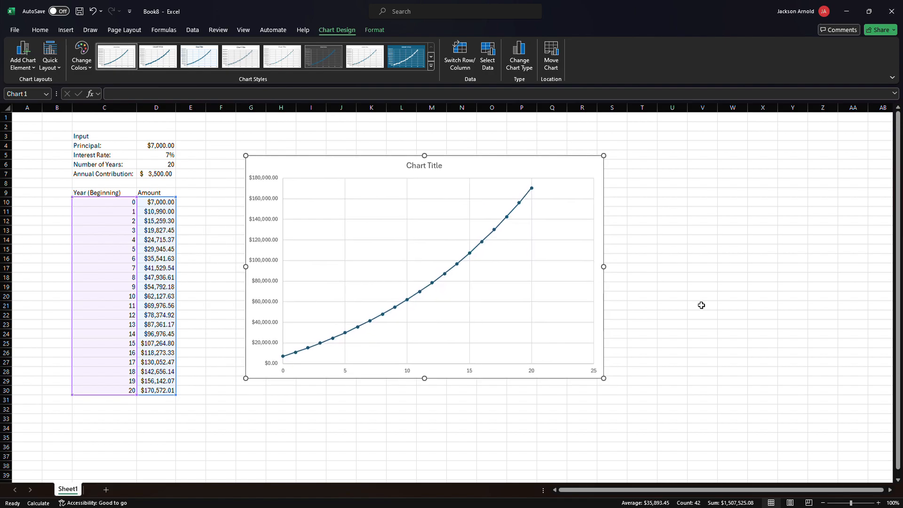
{"action": "left_click", "coordinate": [364, 66]}
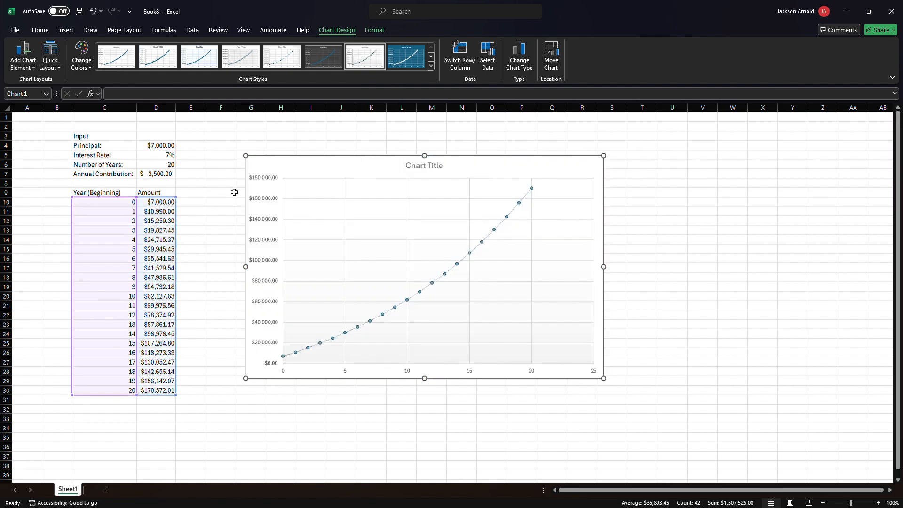
{"action": "left_click", "coordinate": [235, 174]}
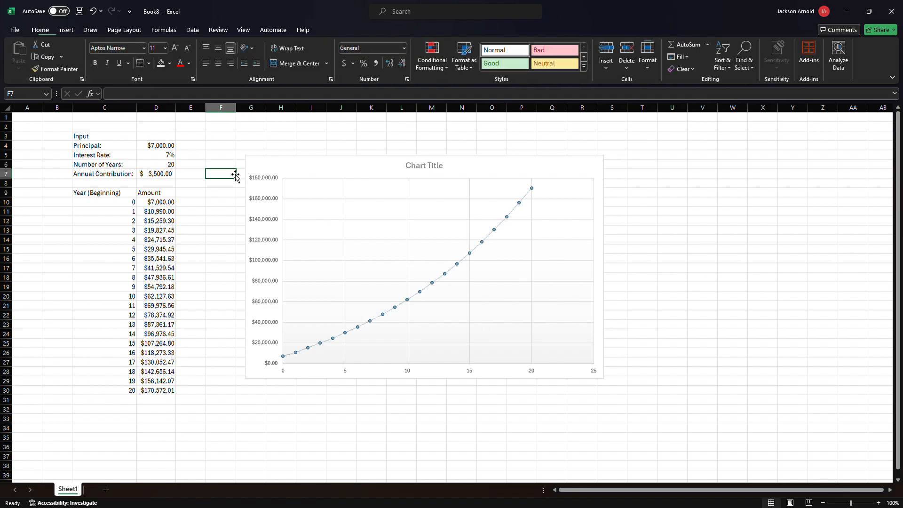
Step: Set the principal in D4 to 100000
{"action": "left_click", "coordinate": [165, 146]}
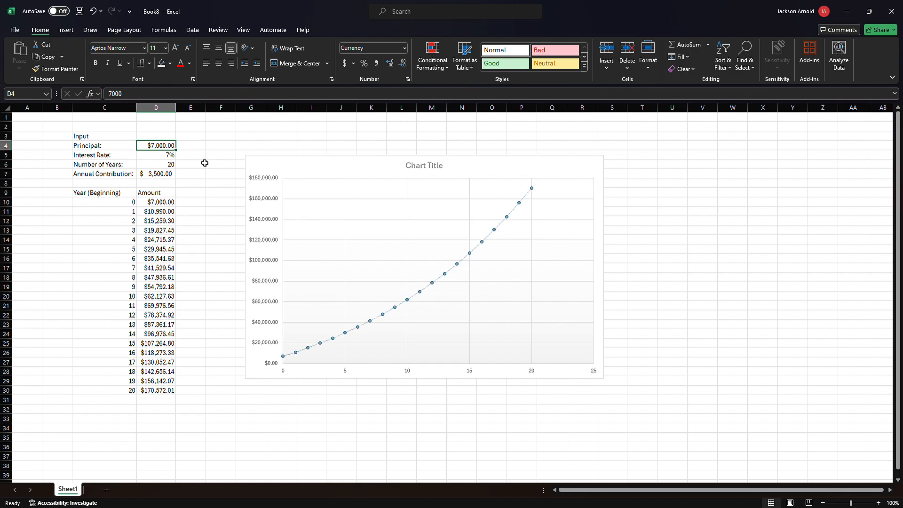
{"action": "type", "text": "100000"}
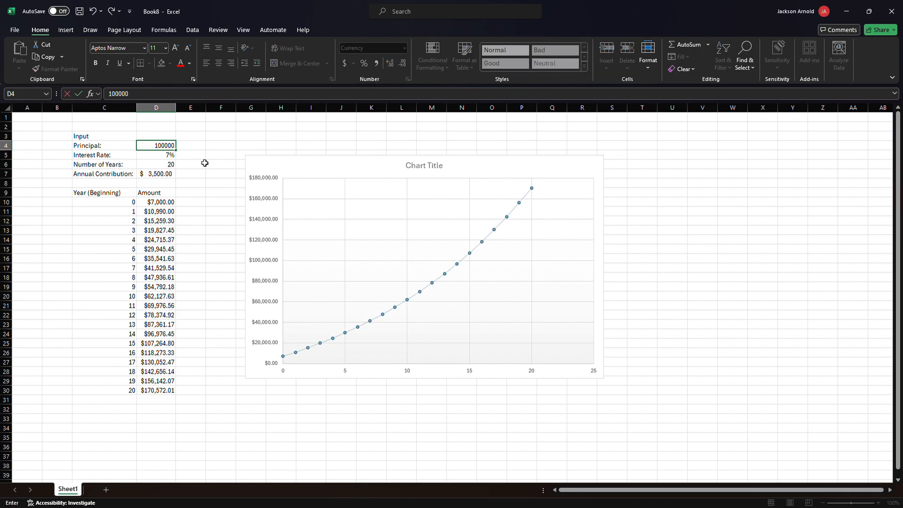
{"action": "key", "text": "Return"}
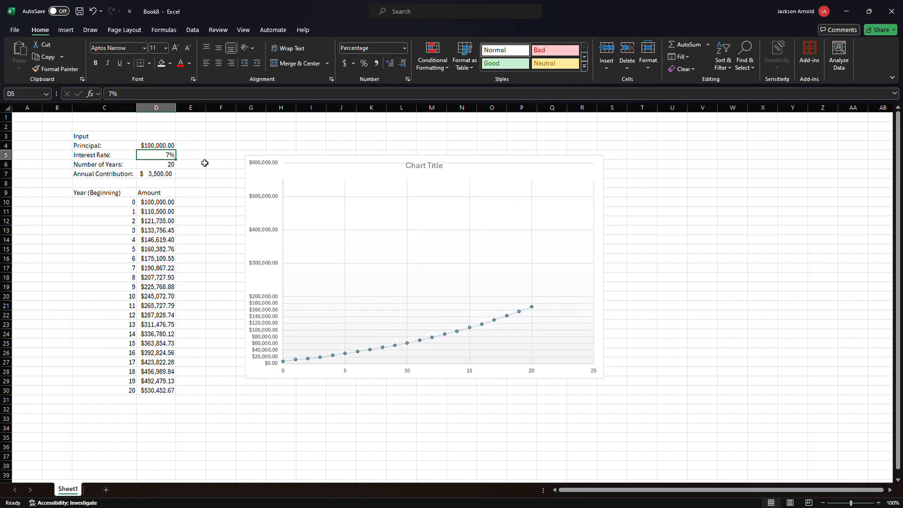
Step: Apply the Currency number format to the annual contribution in D7 and set it to 25000
{"action": "key", "text": "Down"}
{"action": "key", "text": "Down"}
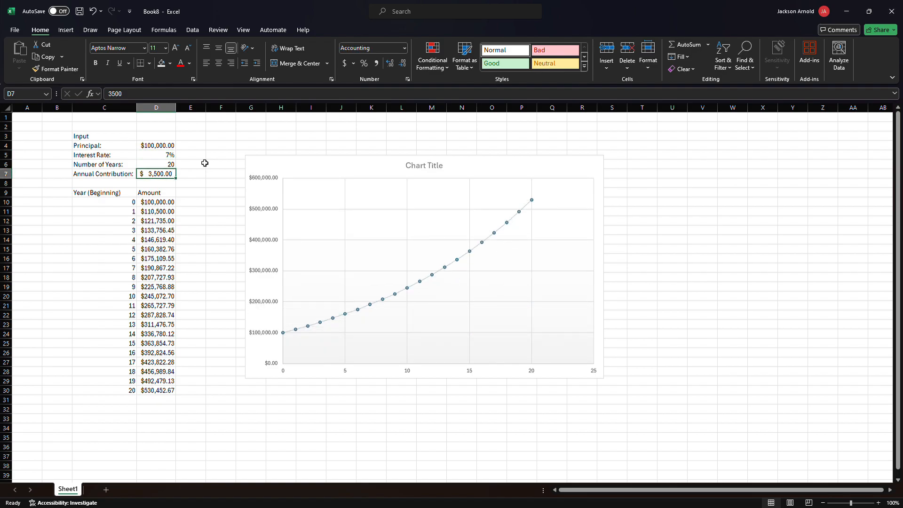
{"action": "key", "text": "alt"}
{"action": "key", "text": "h"}
{"action": "key", "text": "n"}
{"action": "key", "text": "Down"}
{"action": "key", "text": "Down"}
{"action": "key", "text": "Down"}
{"action": "key", "text": "Return"}
{"action": "type", "text": "25000"}
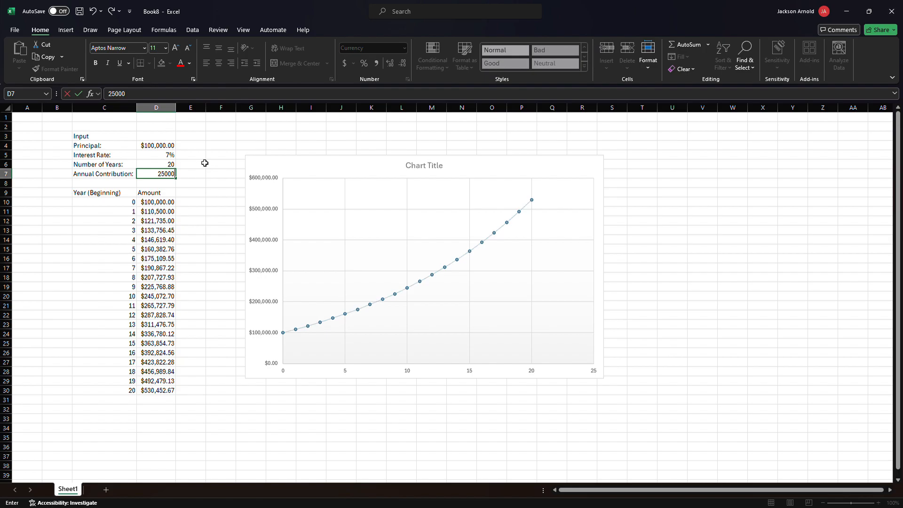
{"action": "key", "text": "Return"}
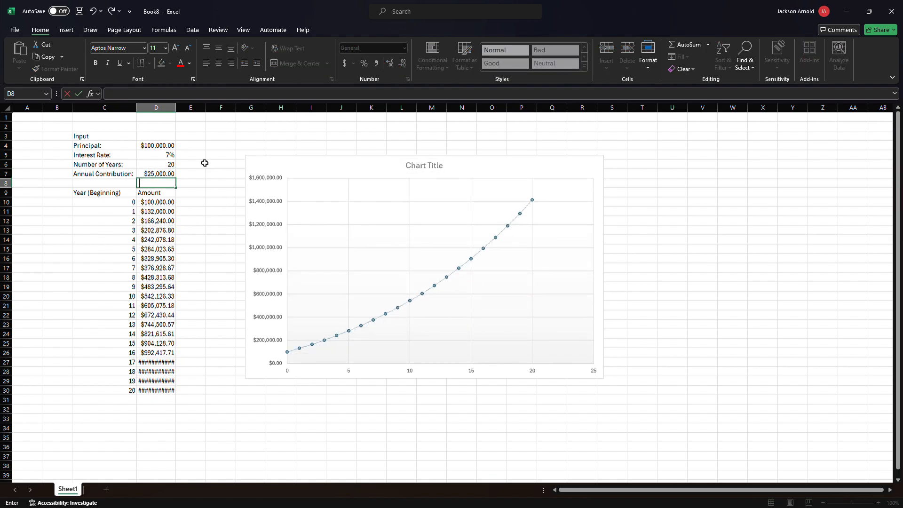
Step: AutoFit the width of column D to its contents and deselect the column
{"action": "key", "text": "ctrl+space"}
{"action": "key", "text": "alt+h"}
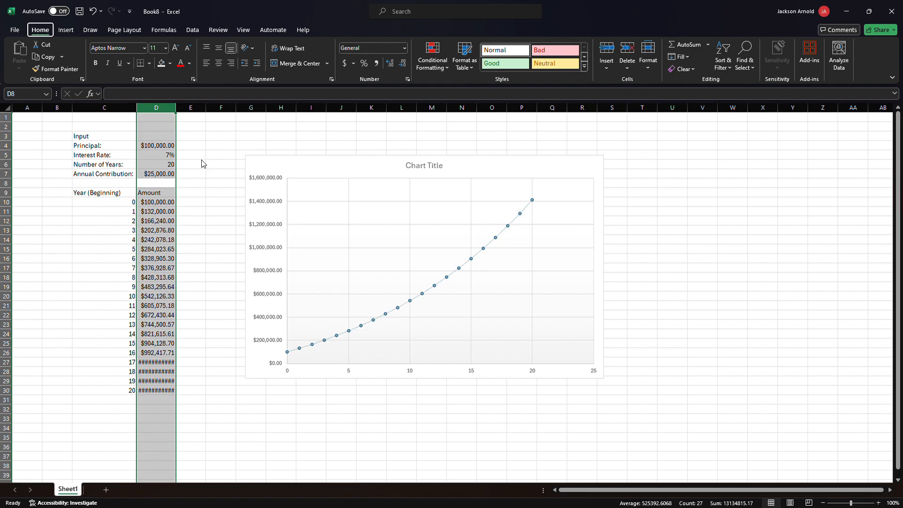
{"action": "key", "text": "o"}
{"action": "key", "text": "i"}
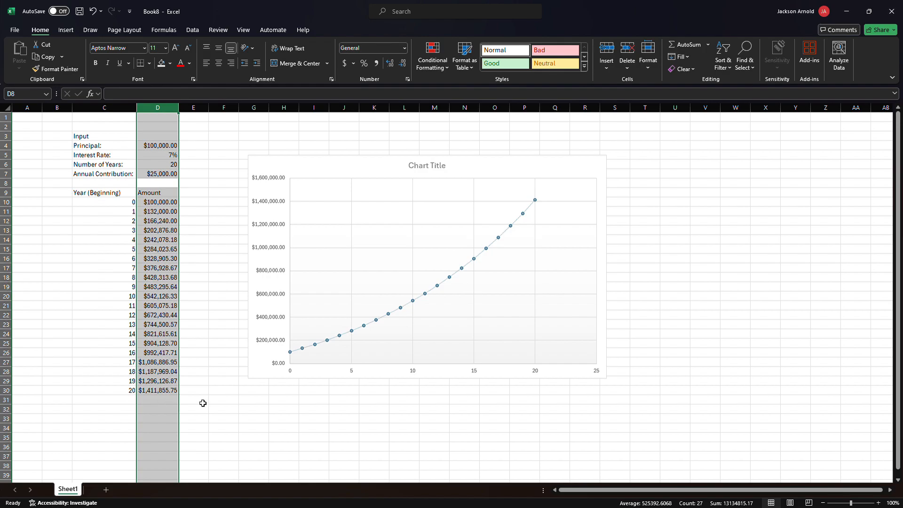
{"action": "left_click", "coordinate": [165, 413]}
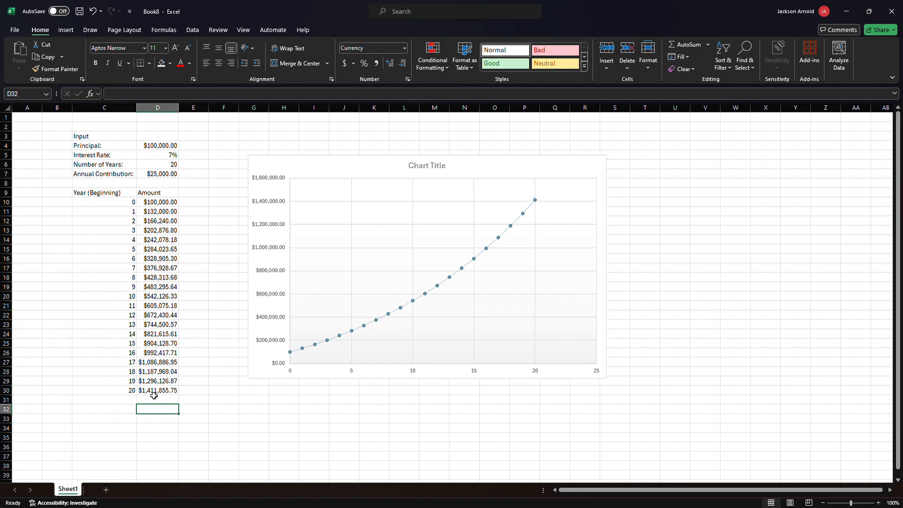
{"action": "left_click", "coordinate": [185, 401]}
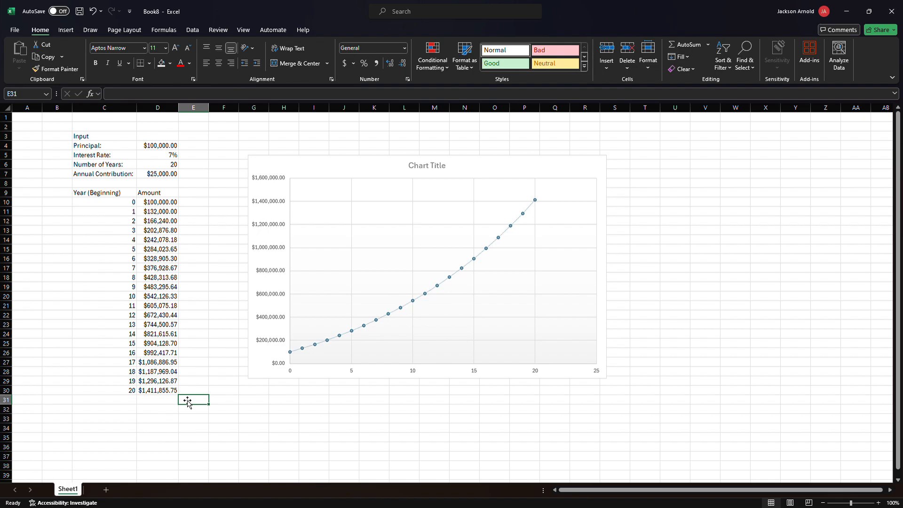